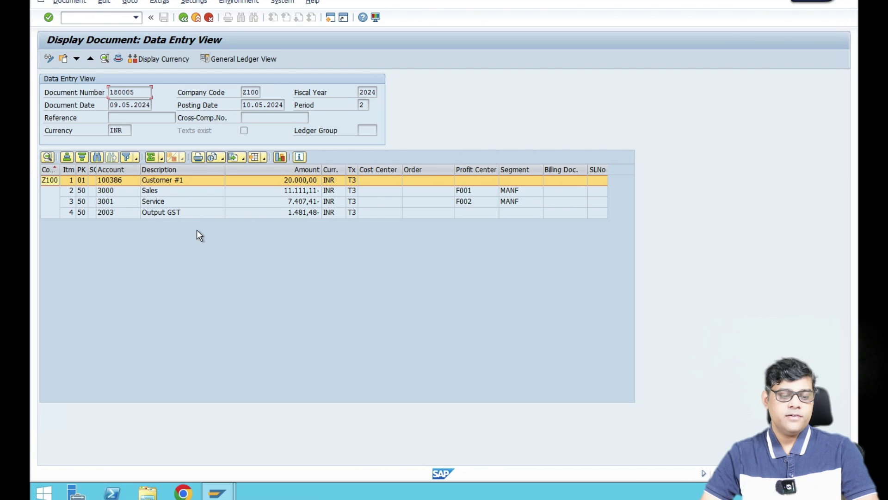
left_click(74, 212)
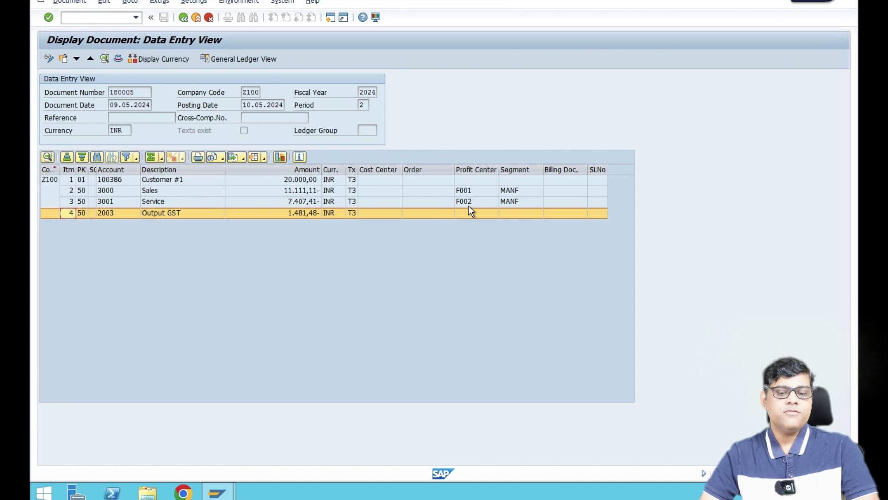
left_click(492, 181)
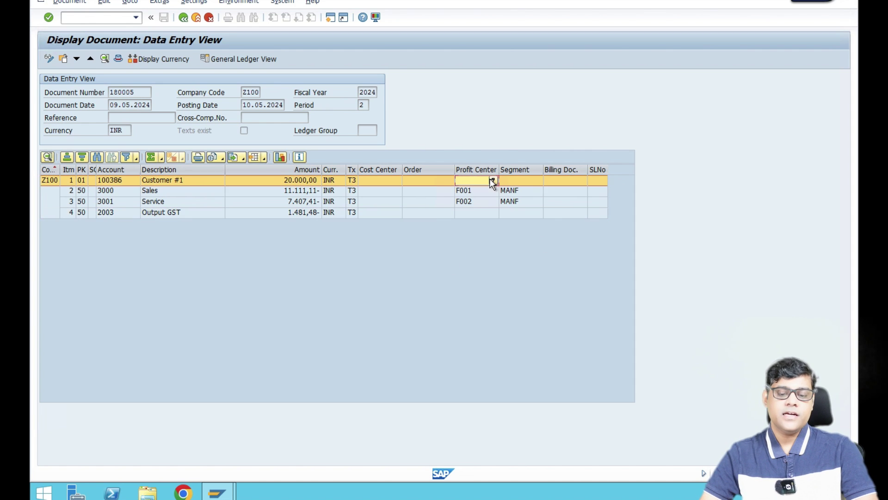
left_click(472, 213)
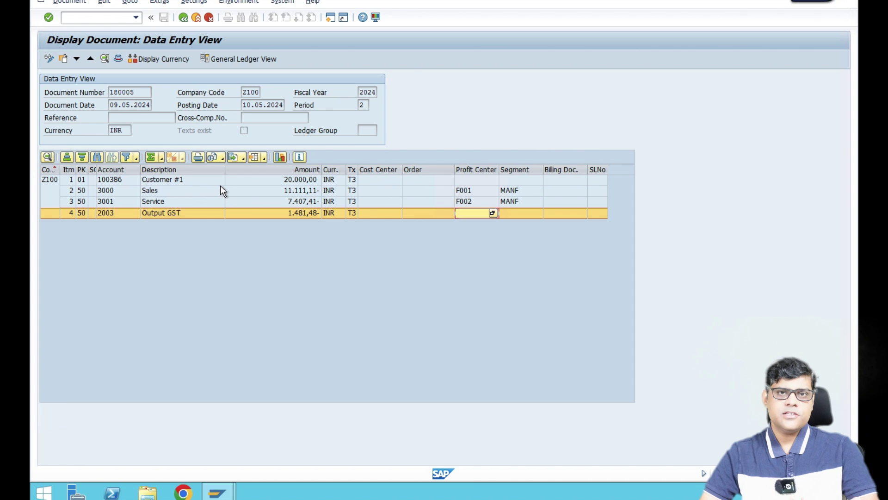
left_click(198, 192)
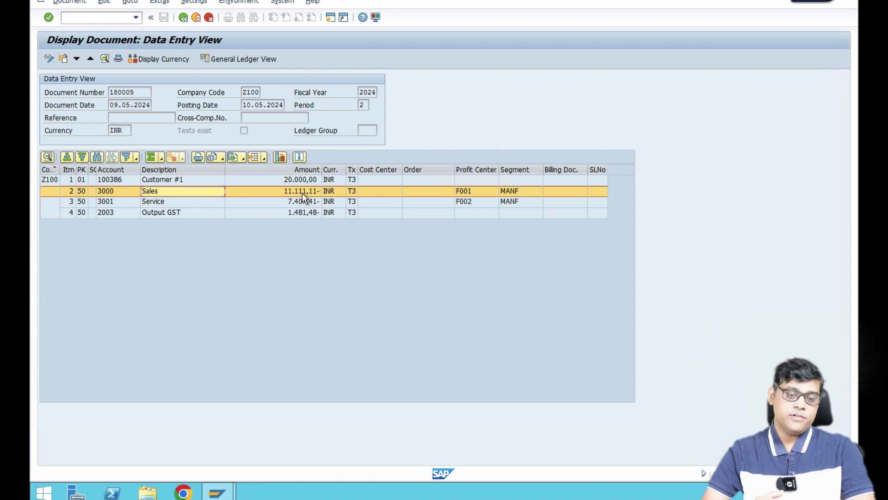
Step: In a new session, check the BSEG entries for document 180005, then return to its display
double_click(132, 92)
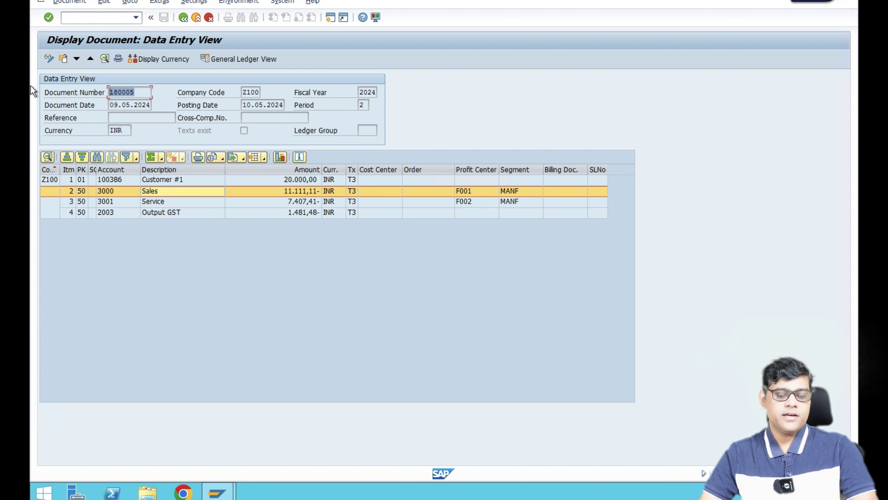
left_click(30, 86)
left_click(331, 17)
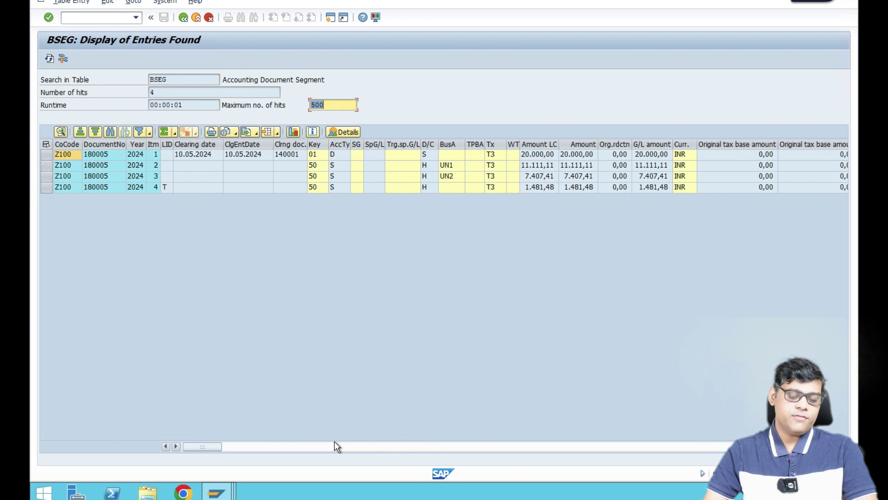
left_click(217, 491)
left_click(248, 453)
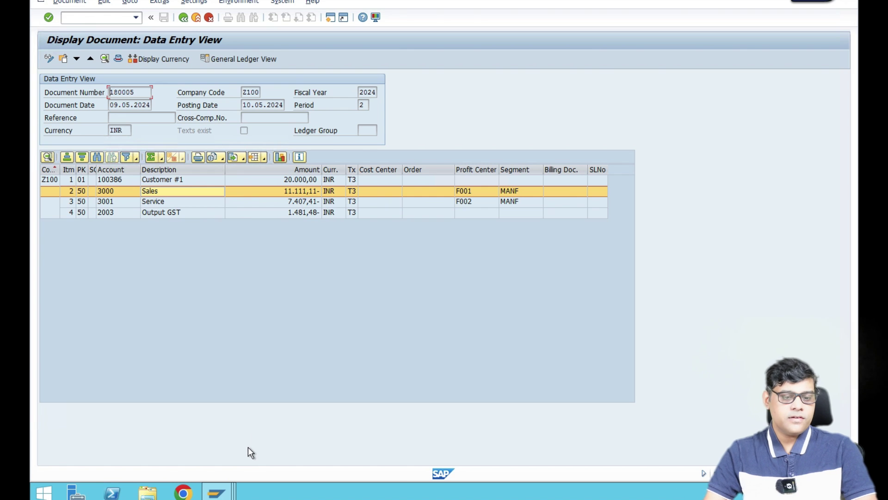
Step: Show 180005 in general ledger view, total Amount and subtotal by Profit Center (F001, F002)
left_click(242, 60)
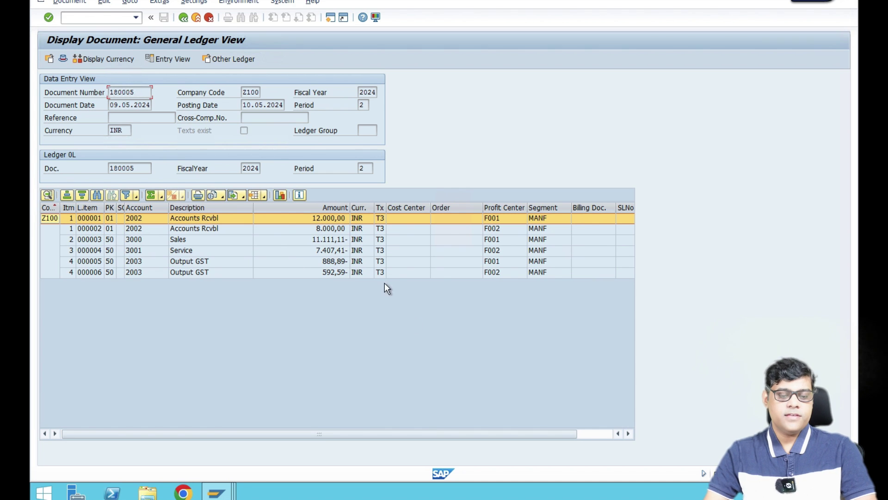
left_click(324, 198)
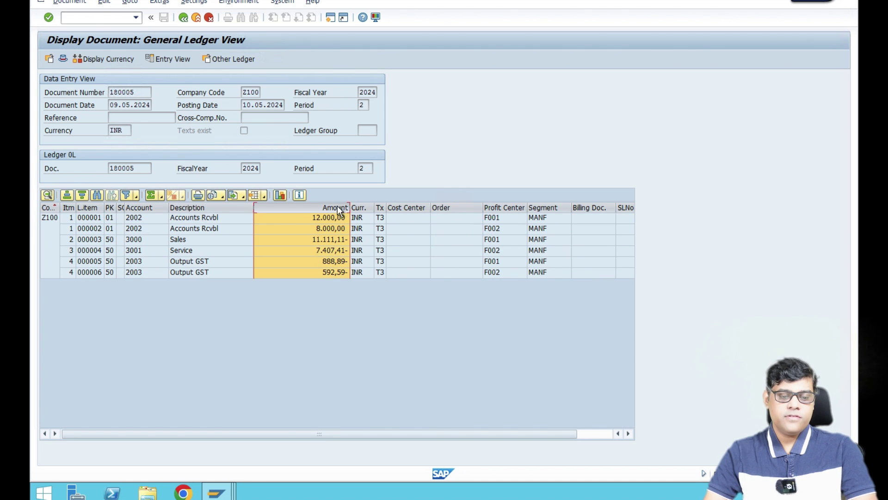
left_click(151, 195)
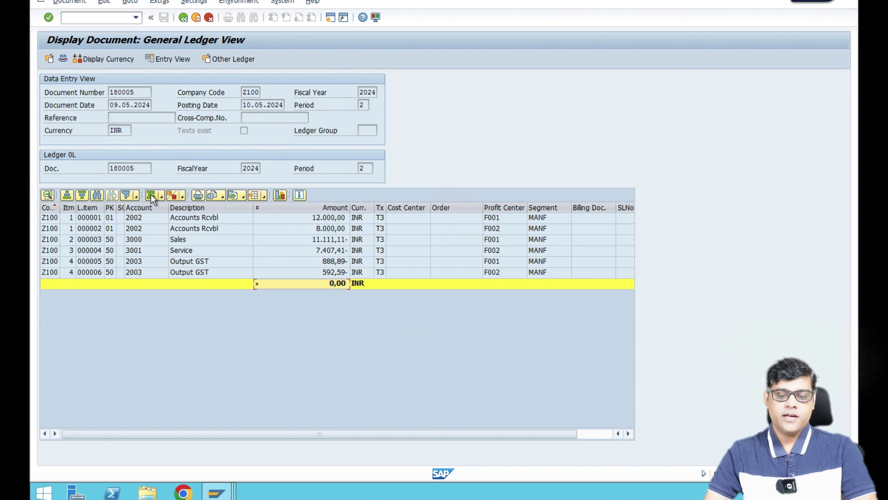
left_click(495, 208)
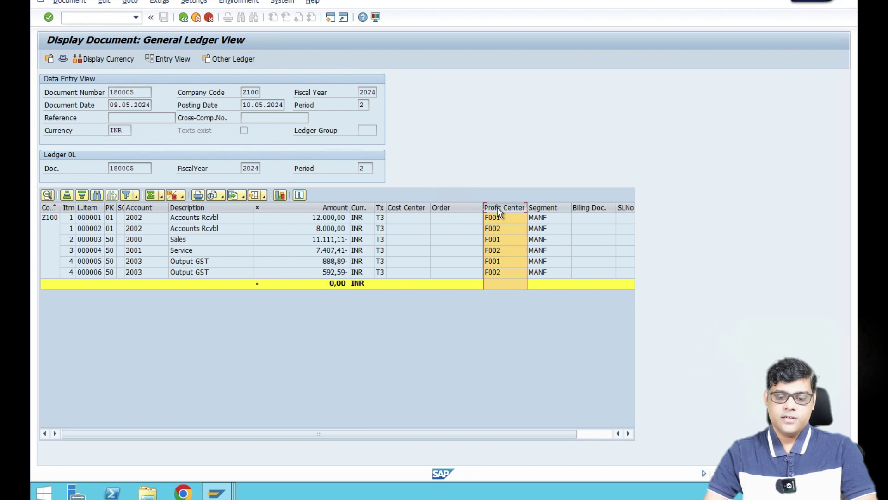
left_click(173, 195)
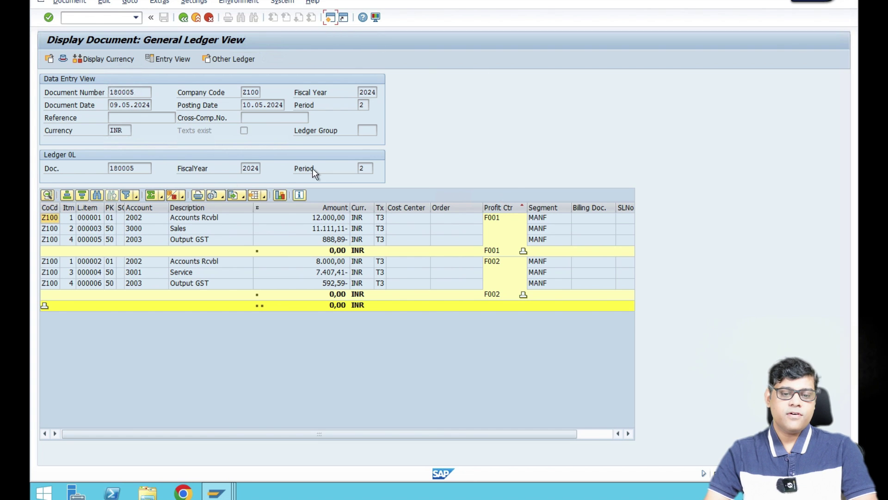
key("shift+F3")
left_click(181, 2)
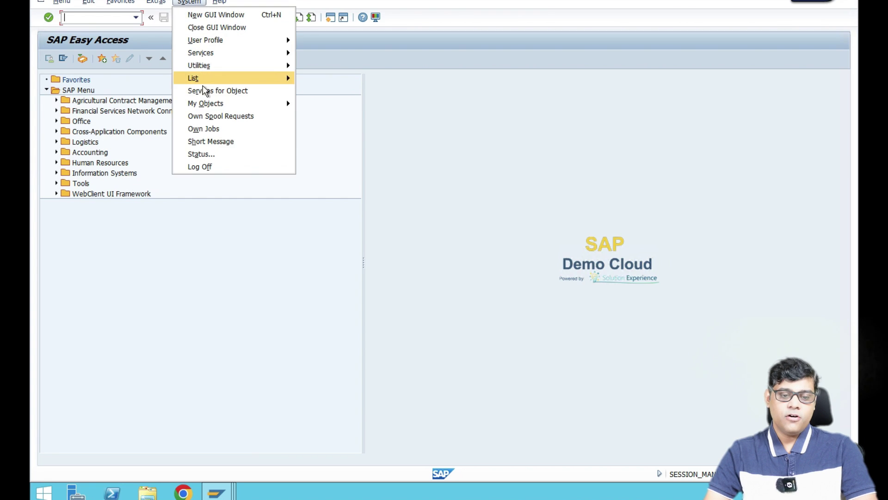
left_click(218, 154)
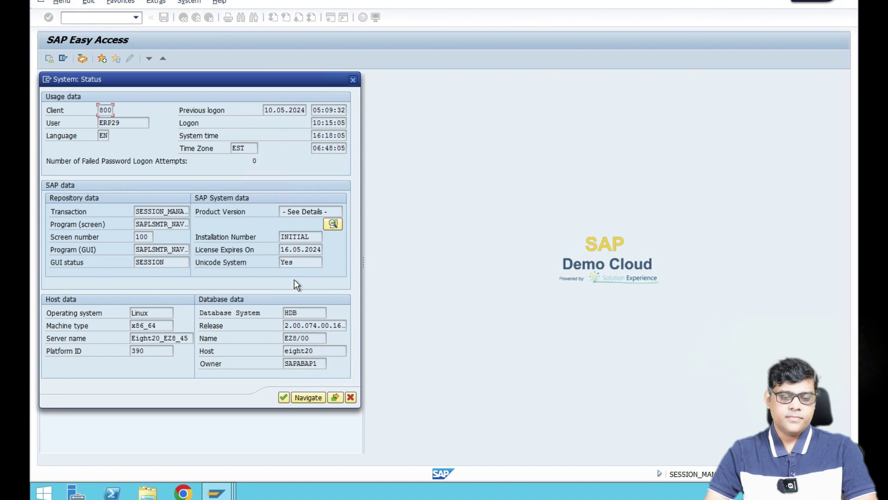
left_click(333, 224)
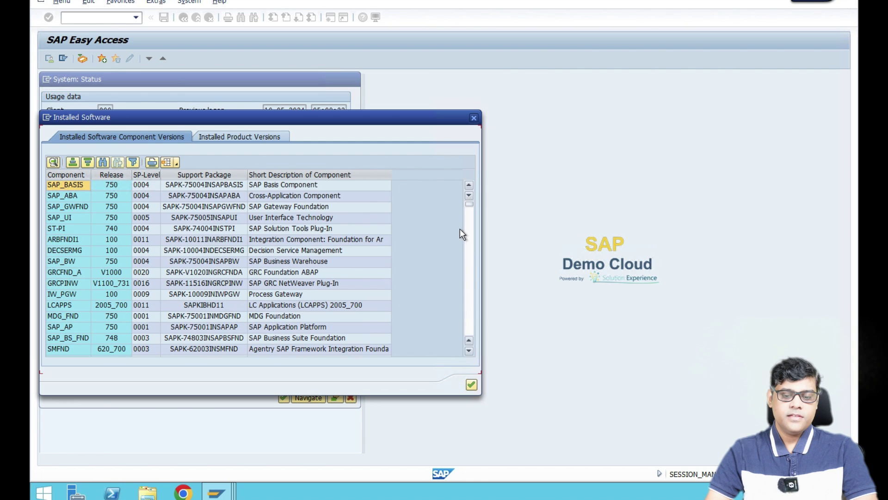
left_click(258, 141)
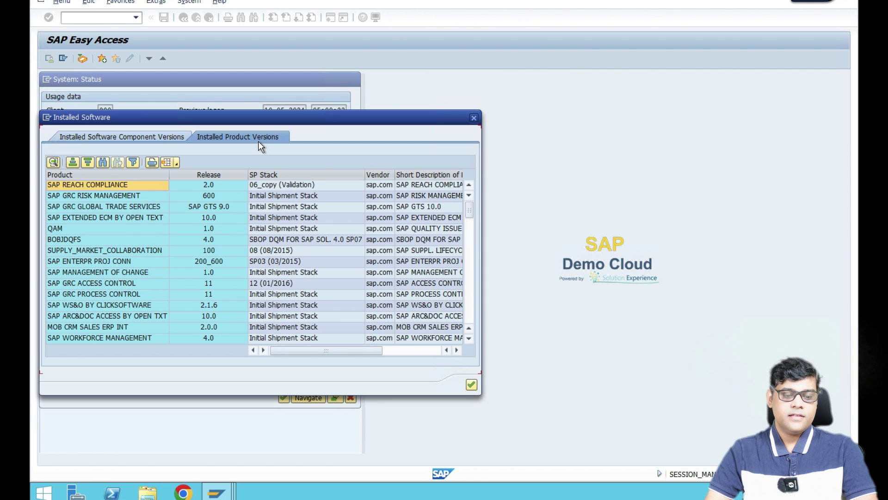
left_click_drag(470, 209, 471, 300)
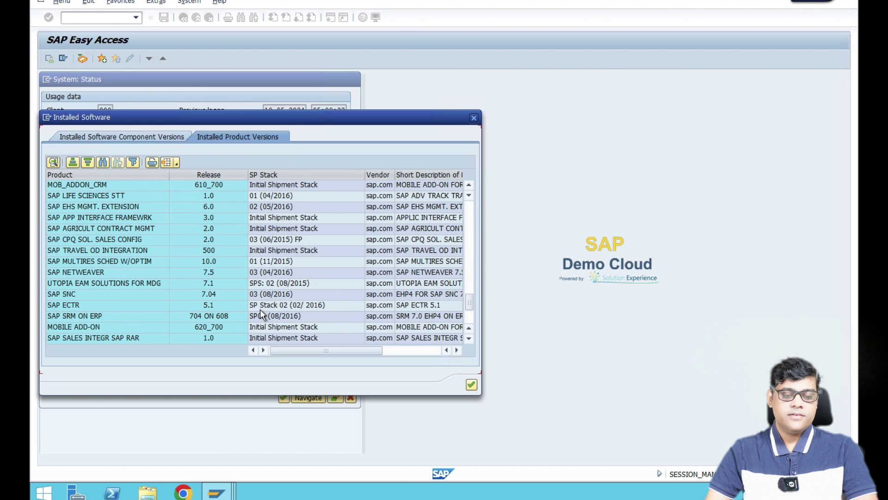
left_click(471, 385)
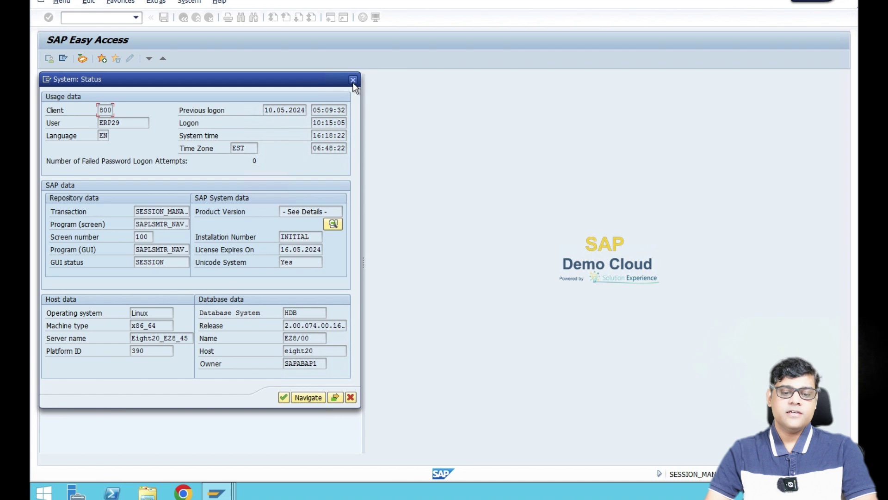
left_click(353, 80)
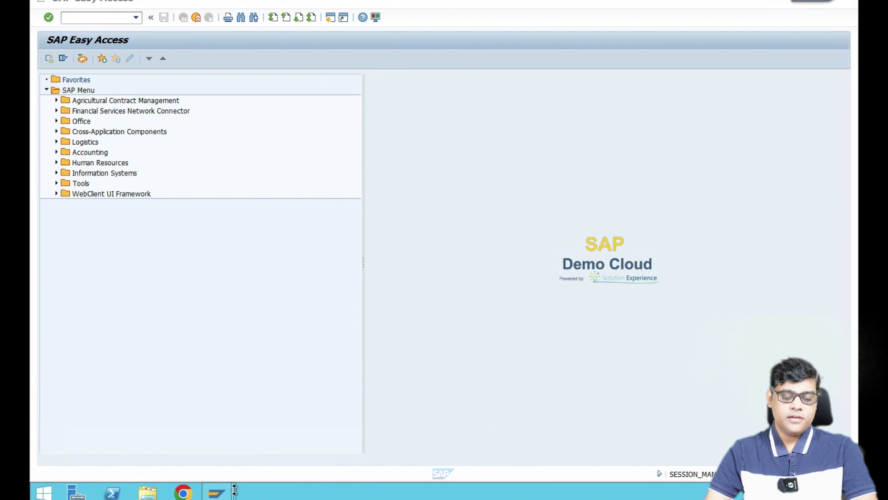
Step: Switch to the BSEG entries window for 180005, then back to its general ledger view
mouse_move(235, 490)
left_click(234, 450)
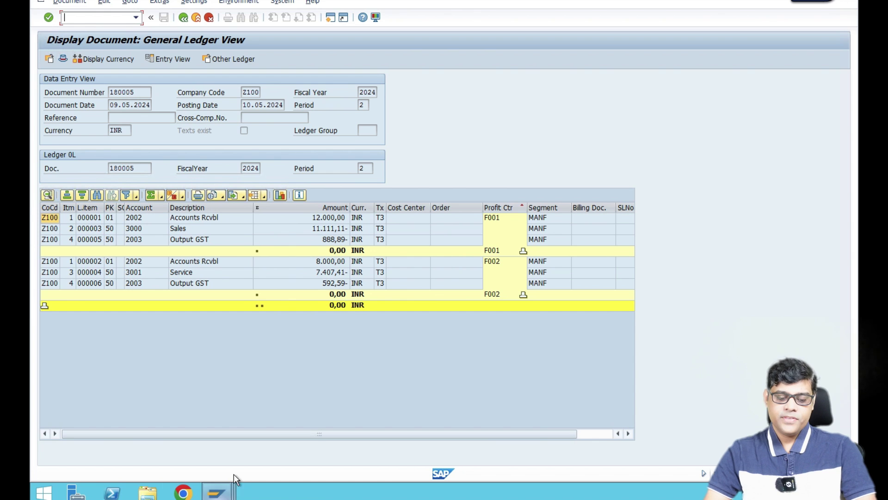
mouse_move(216, 491)
left_click(352, 443)
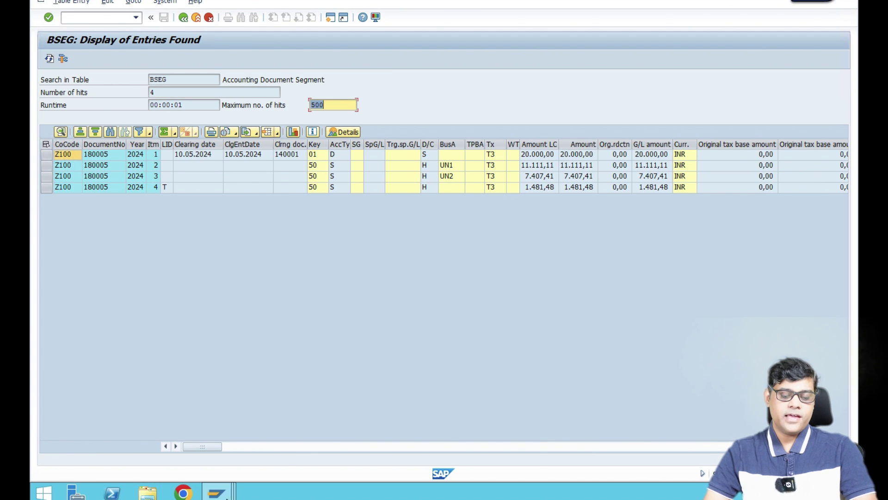
mouse_move(216, 492)
left_click(268, 437)
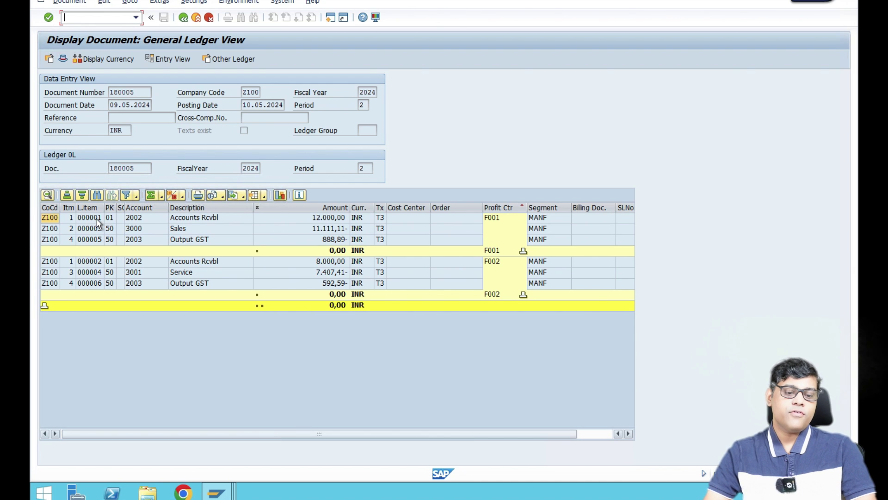
double_click(140, 92)
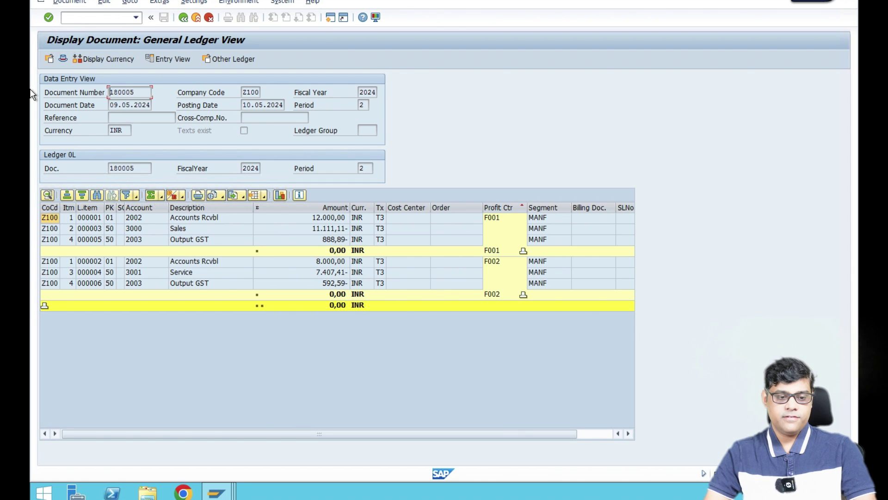
key("alt+Tab")
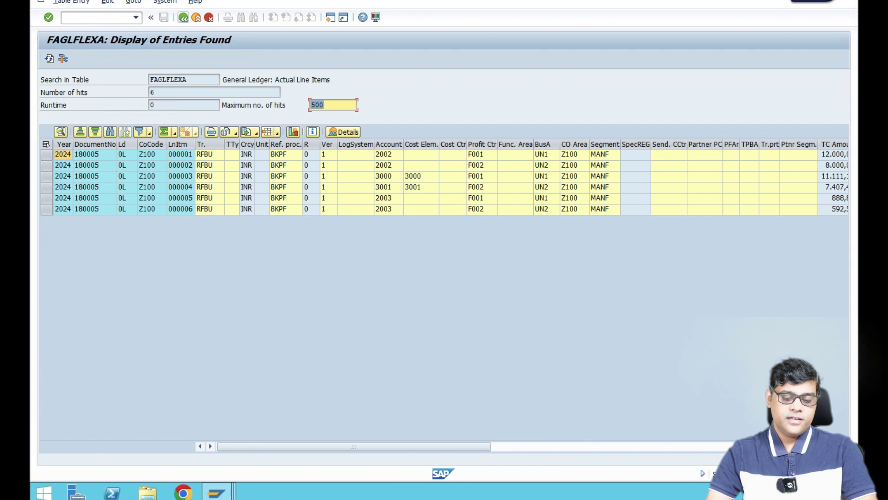
mouse_move(216, 491)
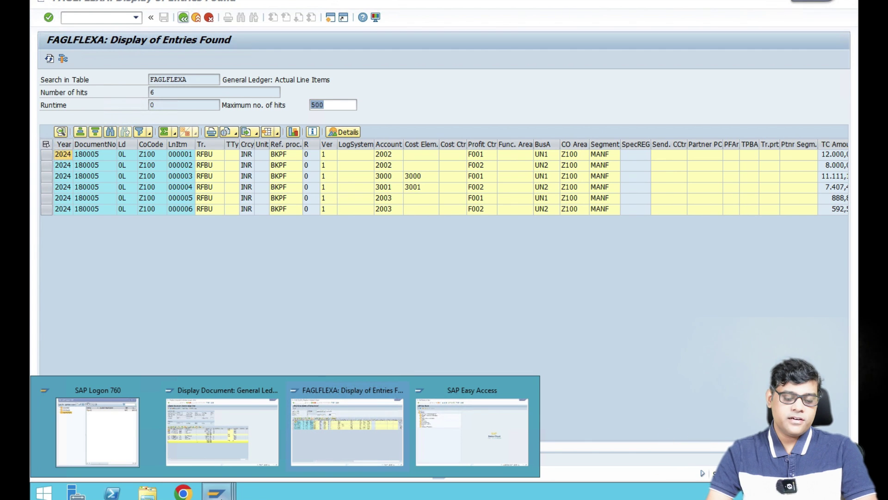
left_click(245, 433)
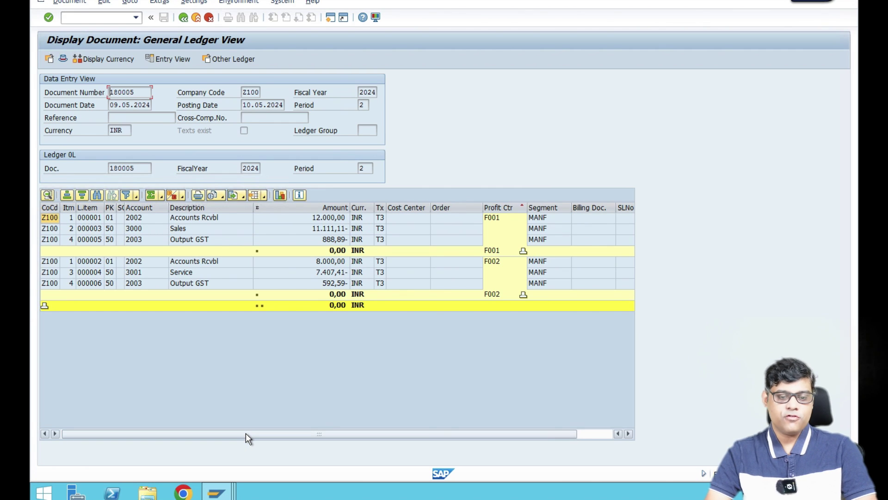
Step: Open clearing document 140001 from the customer line items and display its full document overview
left_click(183, 18)
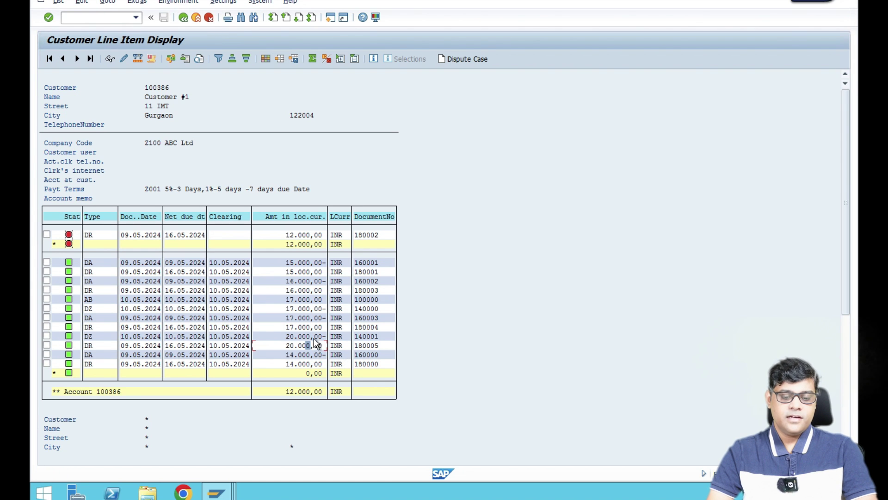
left_click(365, 336)
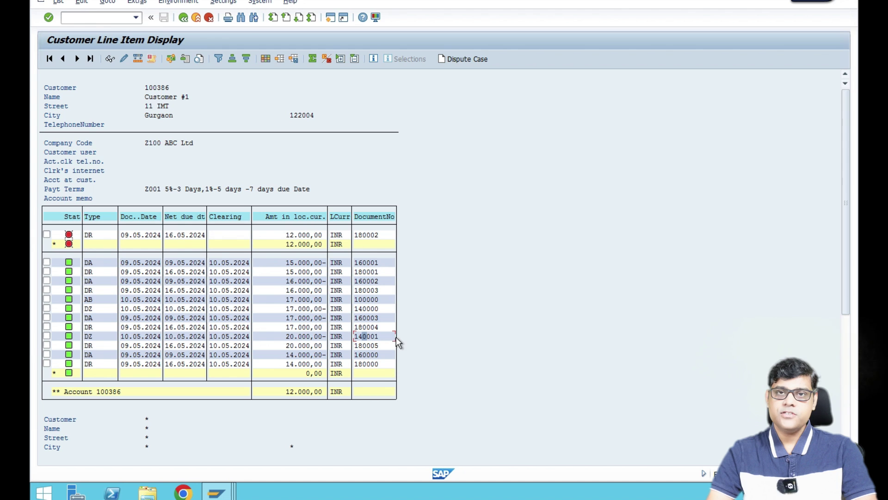
key("F2")
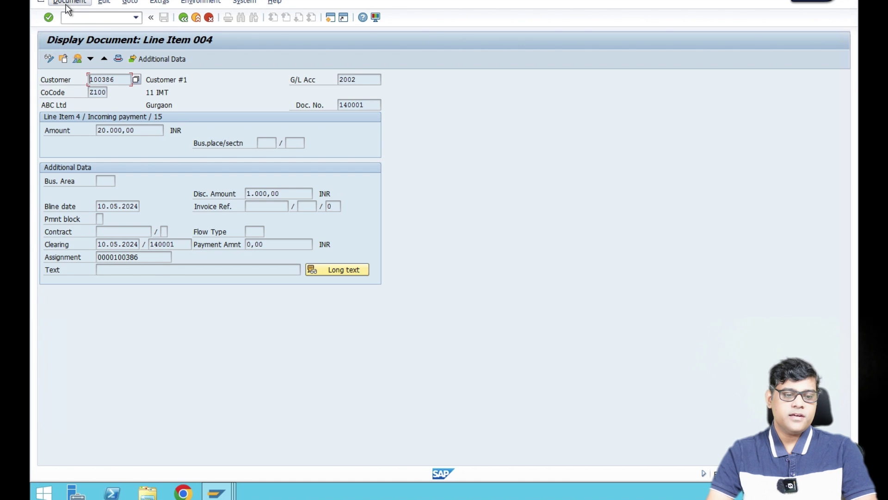
left_click(76, 59)
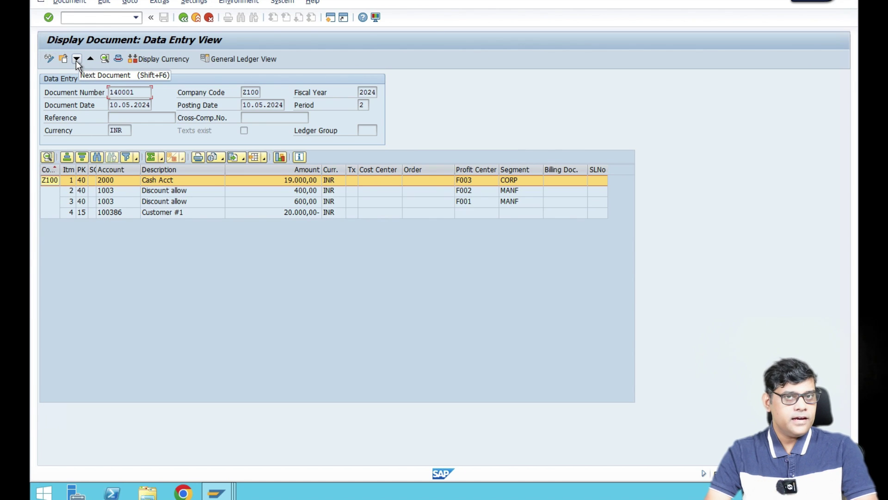
left_click(230, 214)
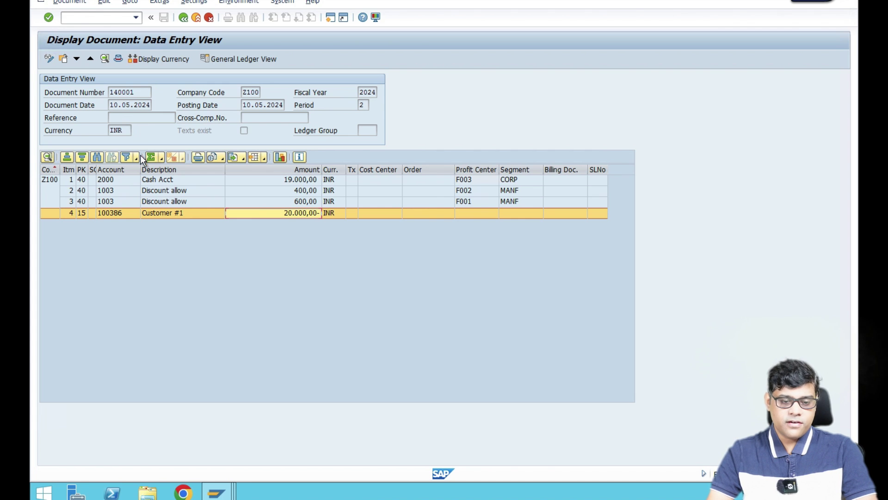
Step: Show 140001 in general ledger view, totalling Amount and subtotalling by Profit Center (F001–F003)
left_click(256, 58)
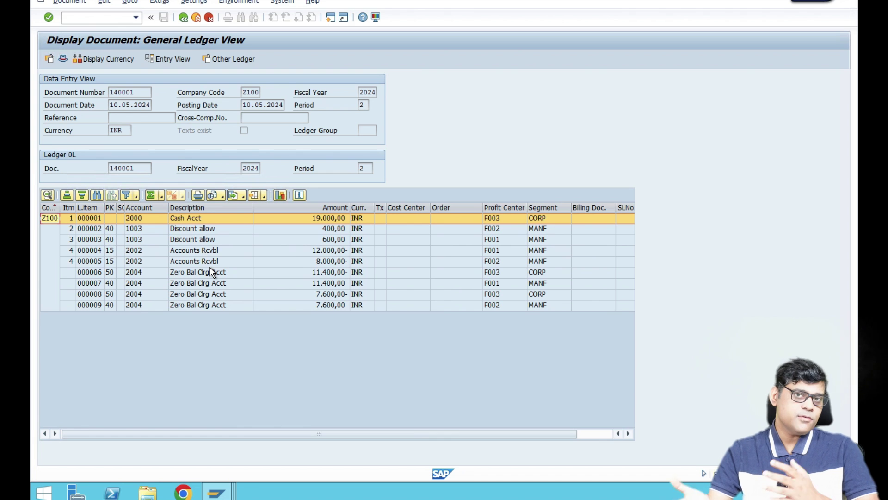
left_click(151, 195)
left_click(491, 208)
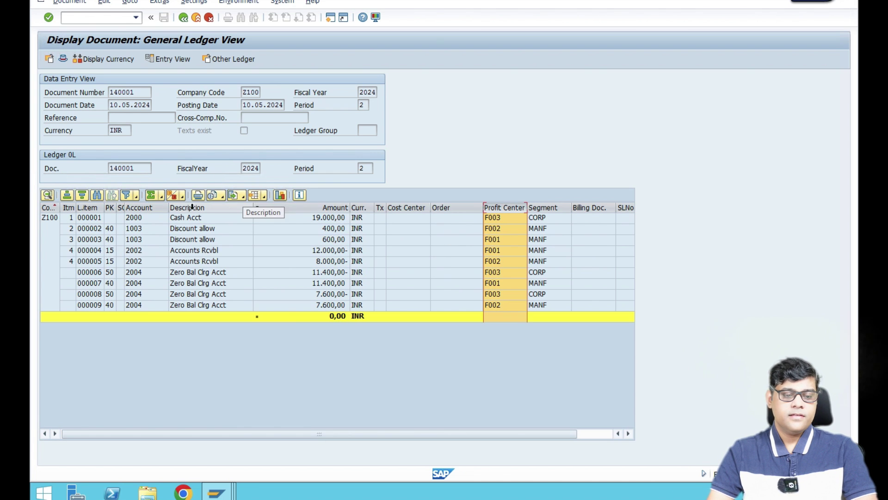
left_click(173, 194)
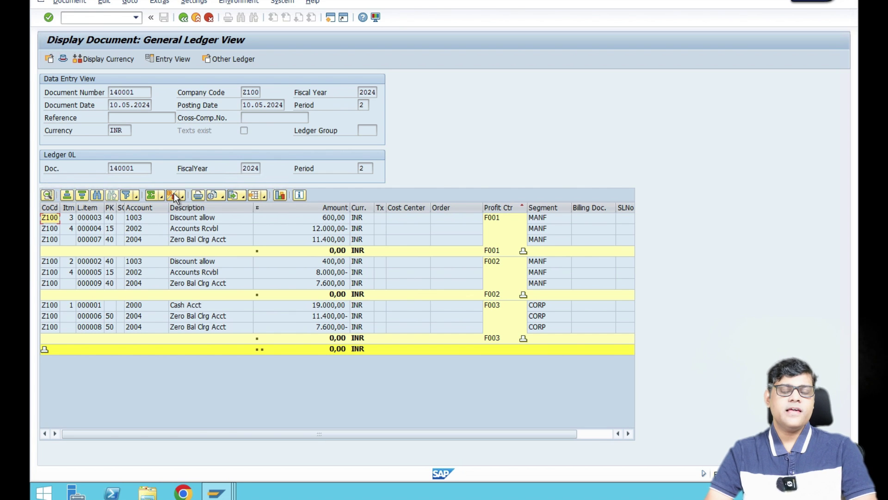
Step: Run transaction /nspro and open the SAP Reference IMG
left_click(106, 18)
type("/nspro")
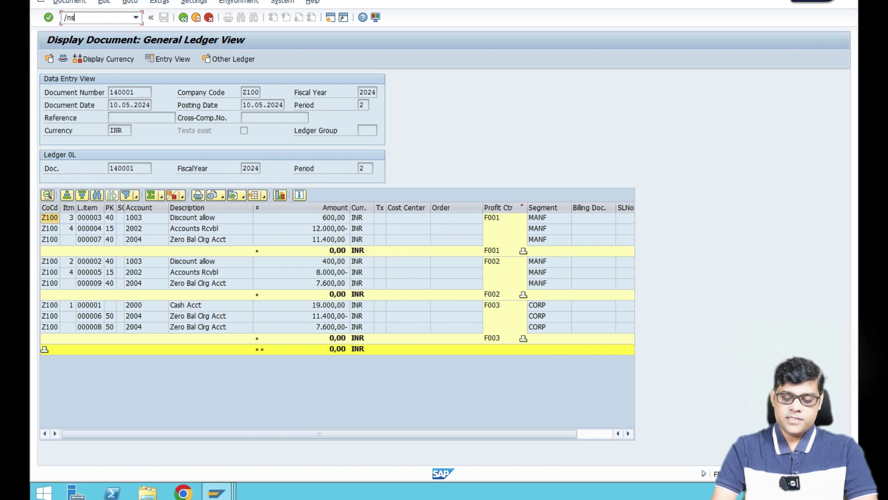
key("Return")
left_click(86, 61)
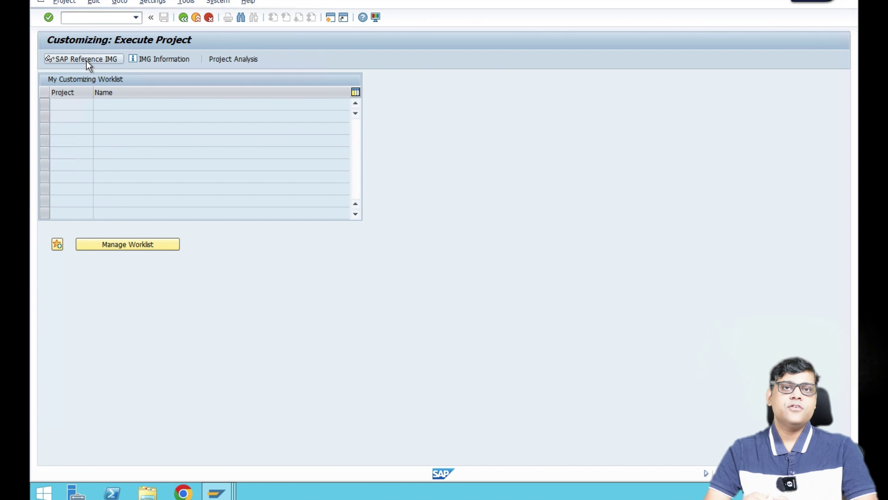
Step: Point out the Financial Accounting and Financial Accounting (New) nodes in the IMG structure
left_click(104, 245)
left_click(161, 259)
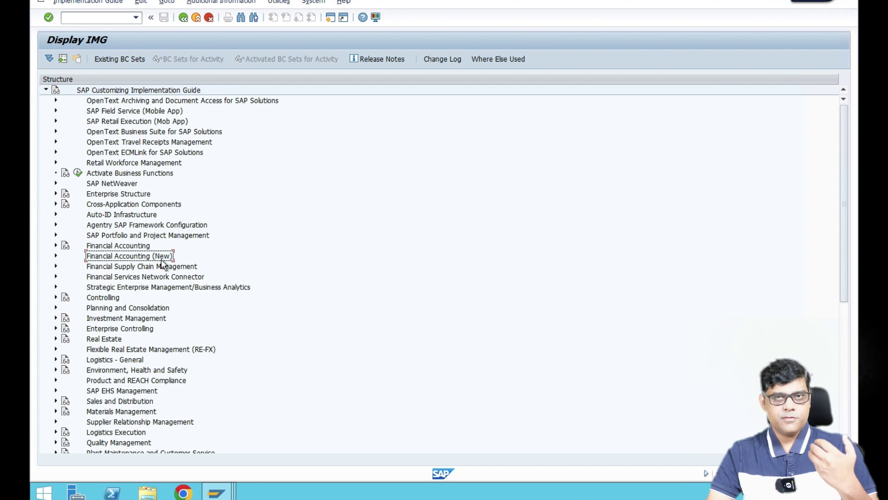
left_click(135, 250)
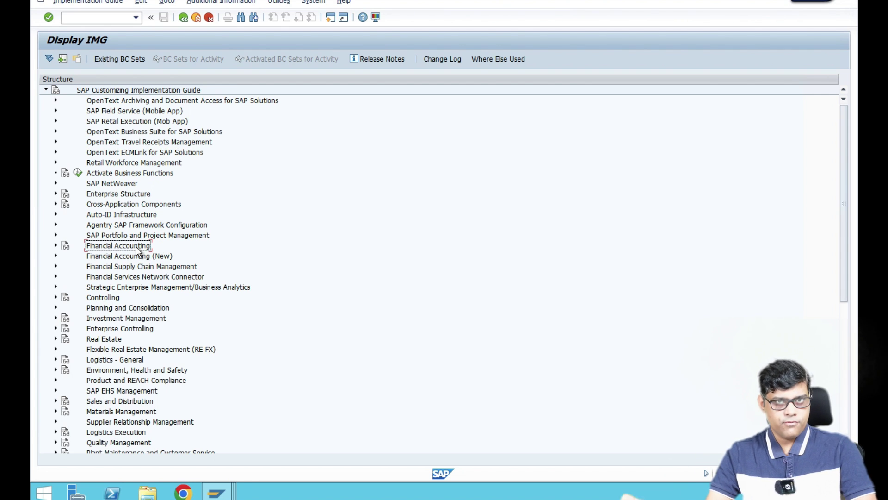
left_click(170, 258)
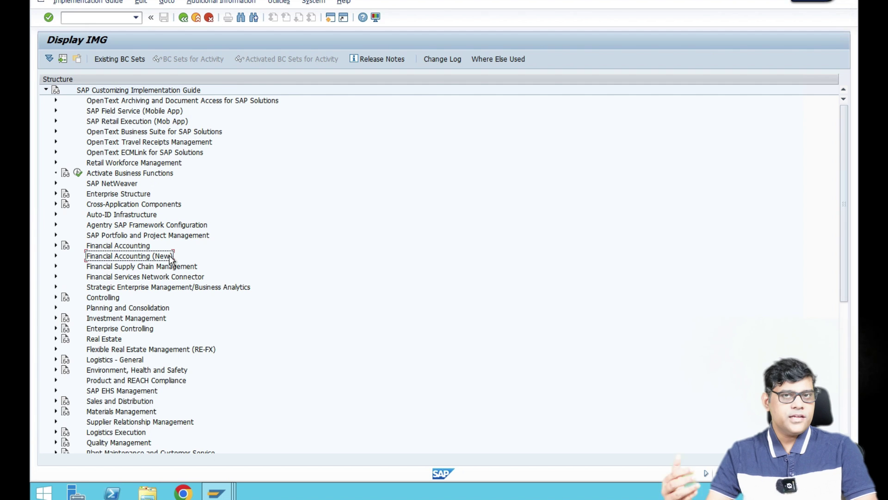